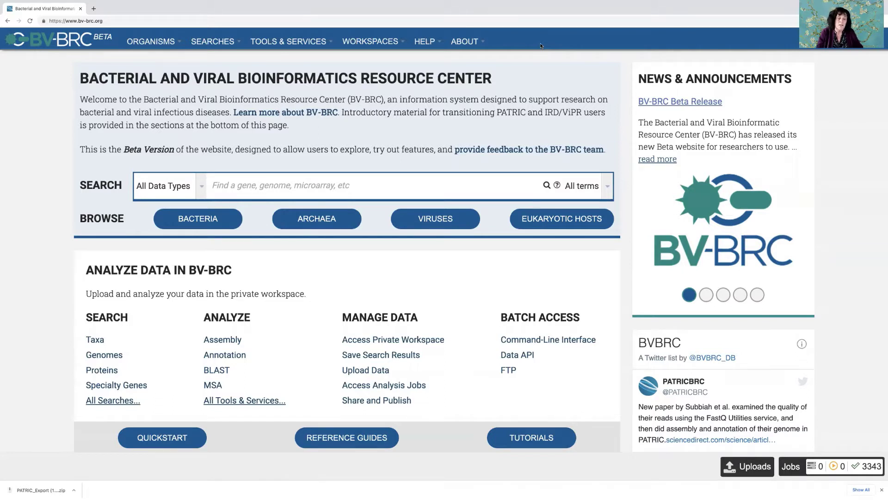
- Open the Genome Annotation service from Tools & Services, under Genomics
{"action": "left_click", "coordinate": [295, 41]}
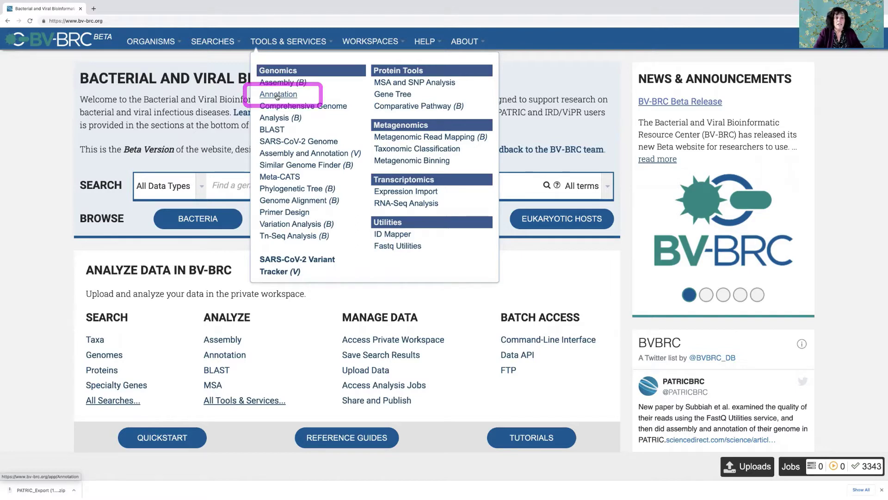
{"action": "left_click", "coordinate": [277, 95]}
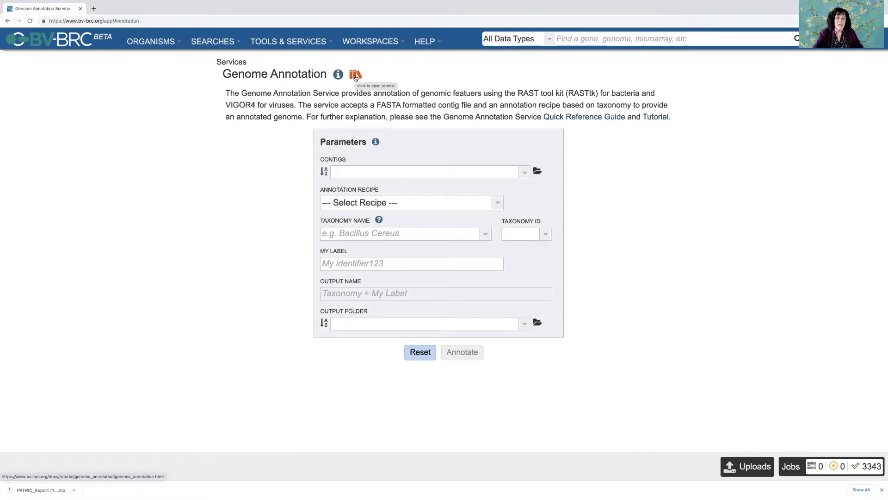
- Open the Genome Annotation tutorial and scroll down to its 'Creating a folder' section
{"action": "left_click", "coordinate": [355, 76]}
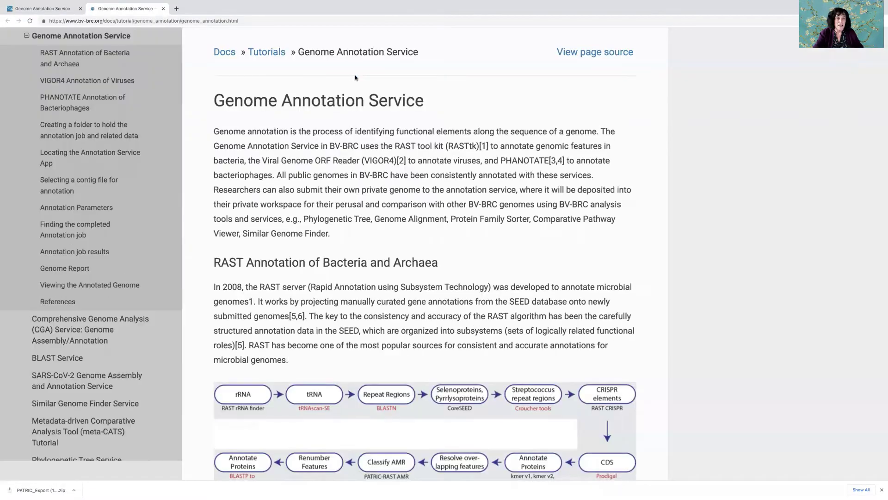
{"action": "scroll", "coordinate": [386, 138], "scroll_direction": "down", "scroll_amount": 5}
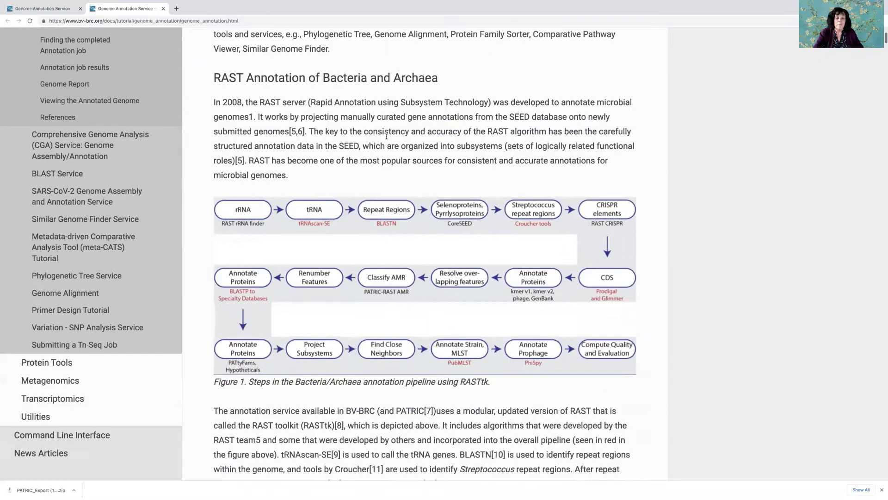
{"action": "scroll", "coordinate": [387, 139], "scroll_direction": "down", "scroll_amount": 17}
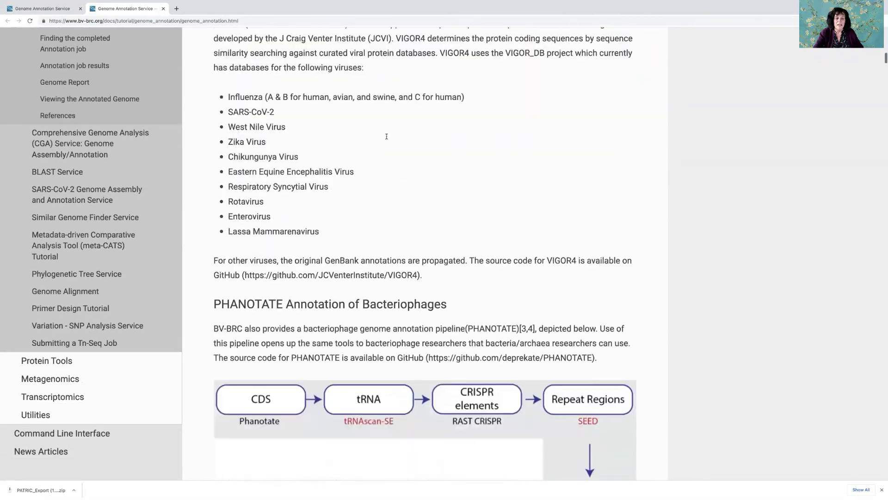
{"action": "scroll", "coordinate": [386, 137], "scroll_direction": "down", "scroll_amount": 10}
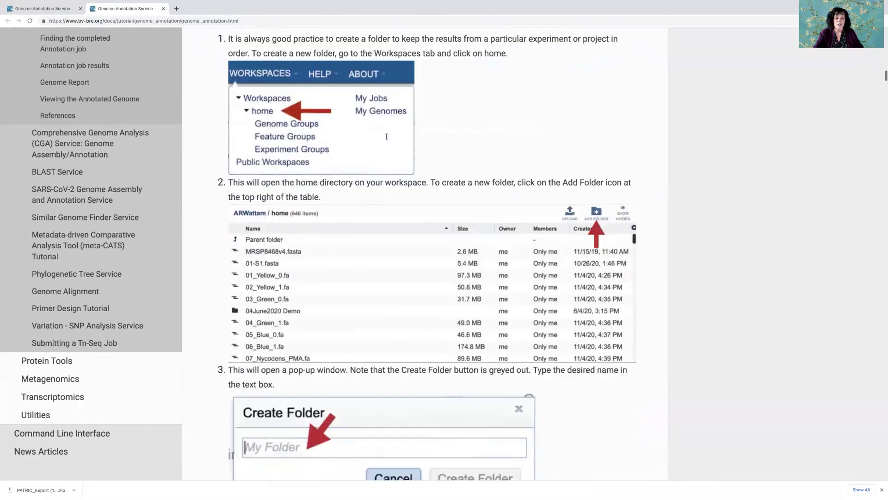
{"action": "scroll", "coordinate": [386, 138], "scroll_direction": "down", "scroll_amount": 3}
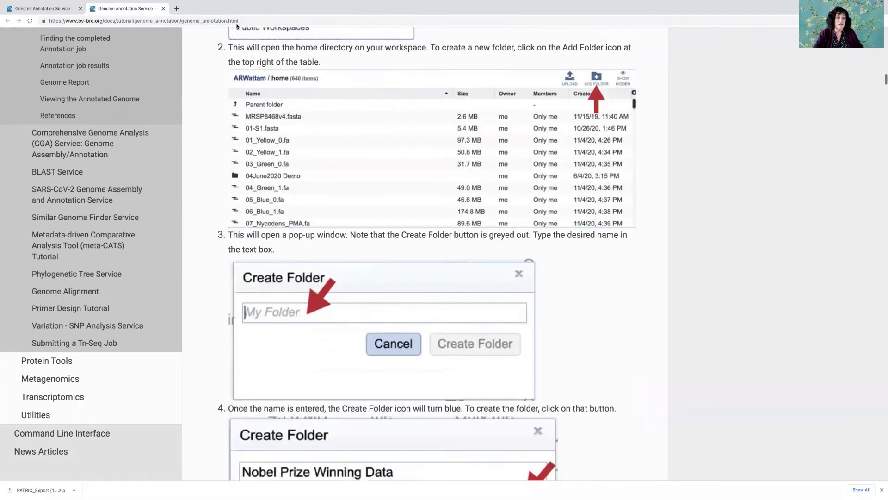
- Return to the annotation form and view the workspace contig files in the Contigs dropdown
{"action": "left_click", "coordinate": [55, 9]}
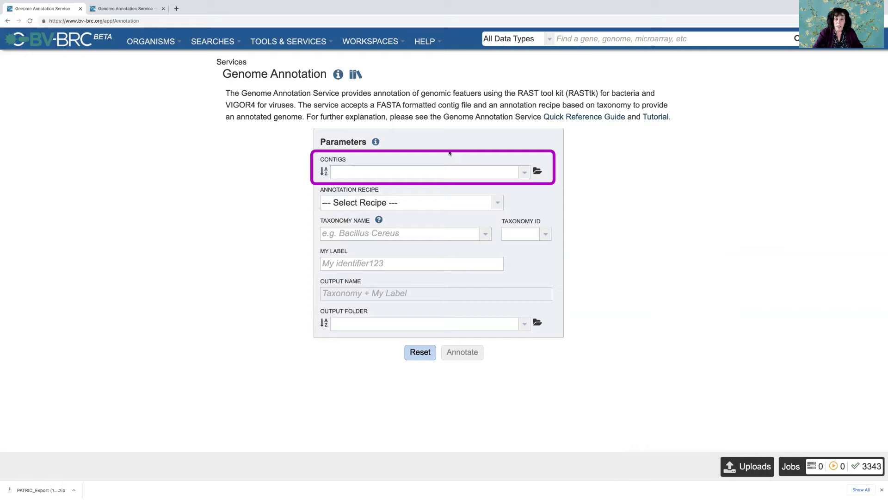
{"action": "left_click", "coordinate": [370, 168]}
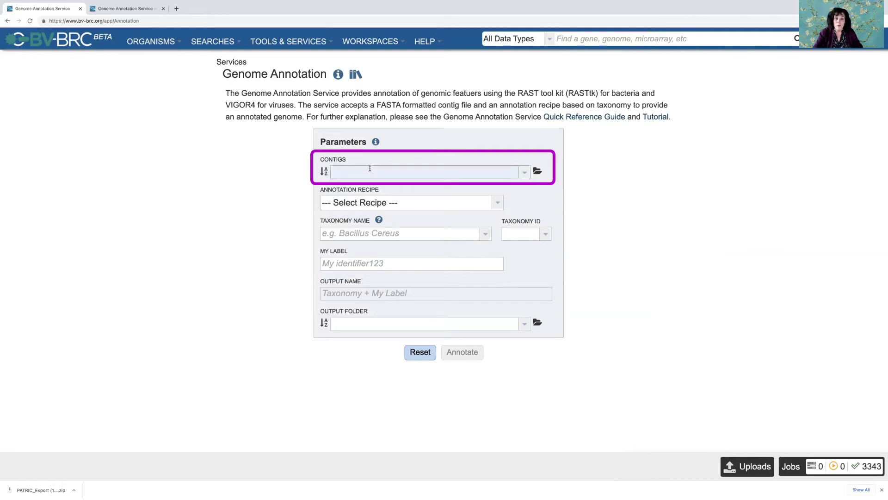
{"action": "left_click", "coordinate": [524, 174]}
{"action": "left_click", "coordinate": [524, 174]}
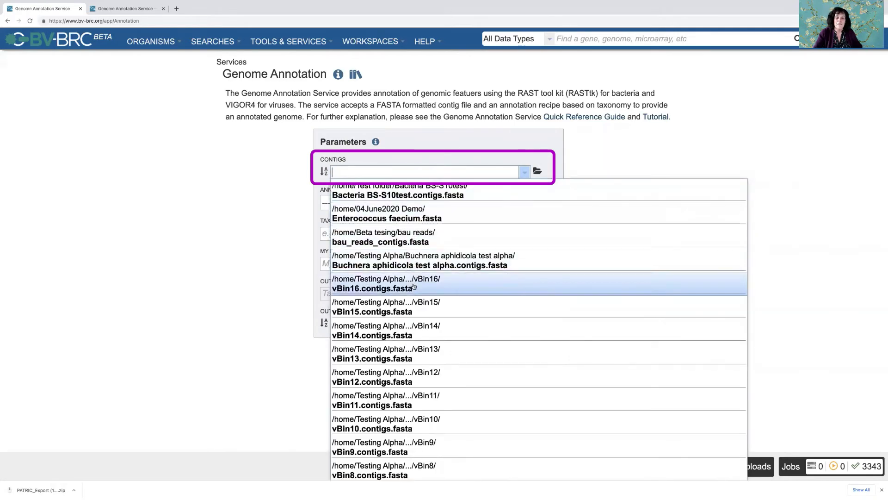
{"action": "left_click", "coordinate": [399, 171]}
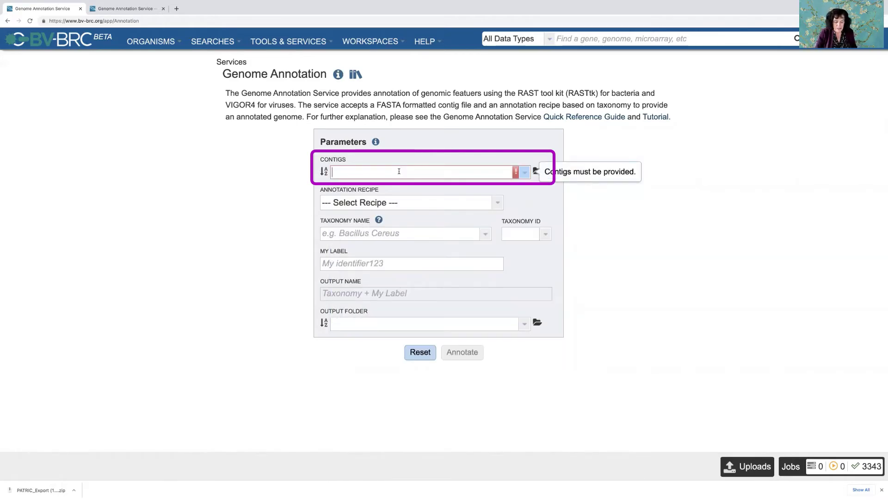
- Search the Contigs field for 'Bruc', then clear it without choosing a file
{"action": "type", "text": "Brucella test for tree.contigs.fasta"}
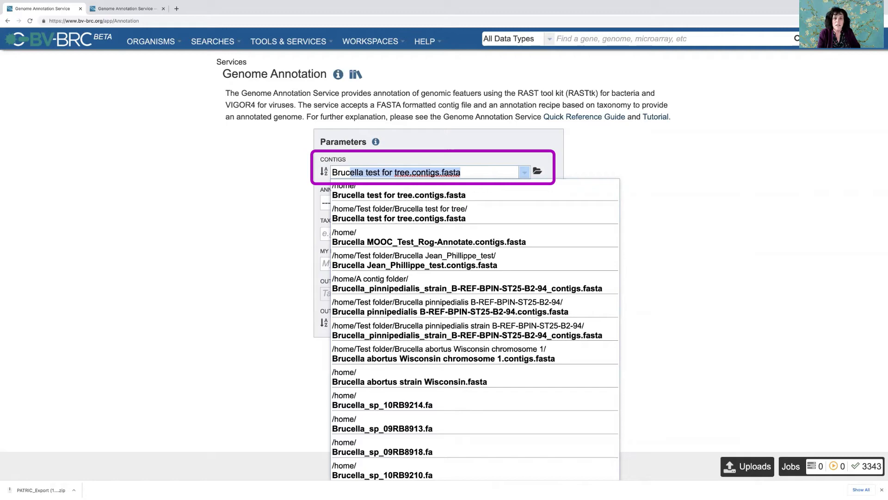
{"action": "left_click", "coordinate": [477, 169]}
{"action": "triple_click", "coordinate": [478, 169]}
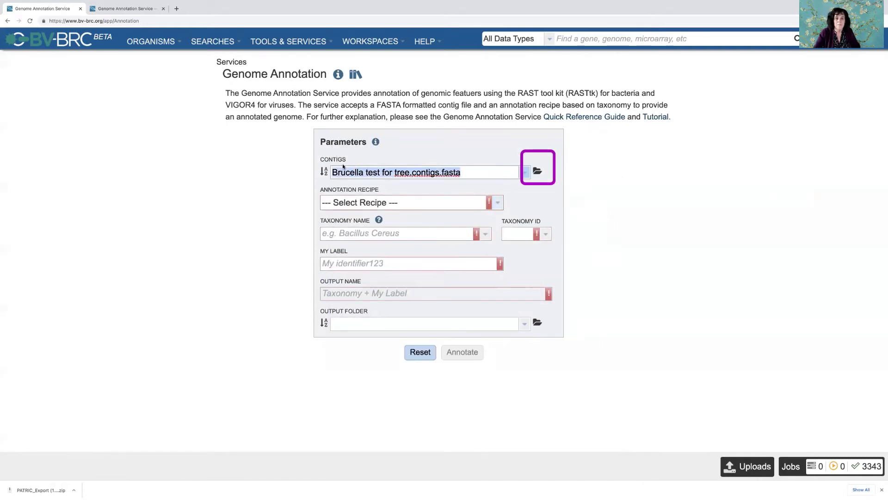
{"action": "key", "text": "BackSpace"}
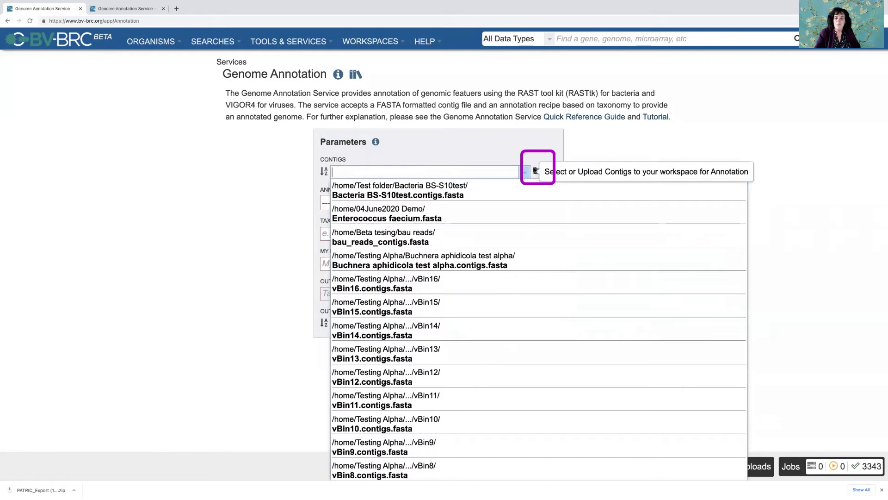
- Start a Contigs upload into the 04June2020 Demo workspace folder
{"action": "left_click", "coordinate": [536, 172]}
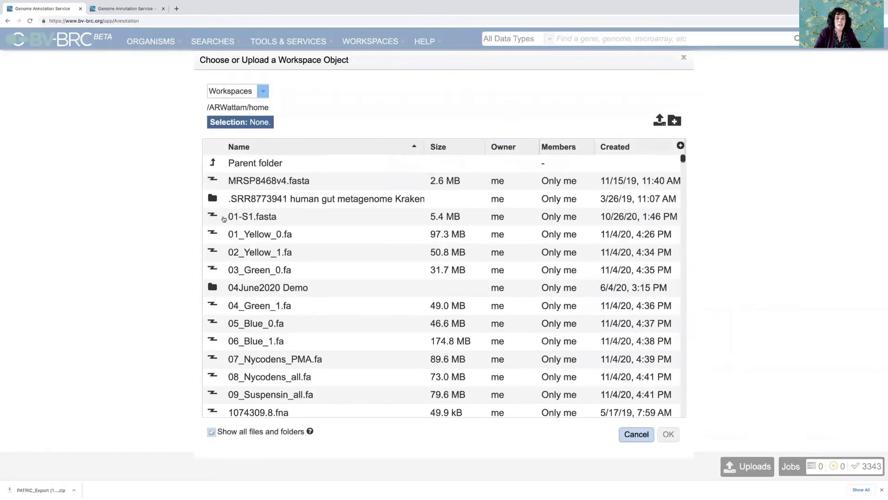
{"action": "double_click", "coordinate": [213, 288]}
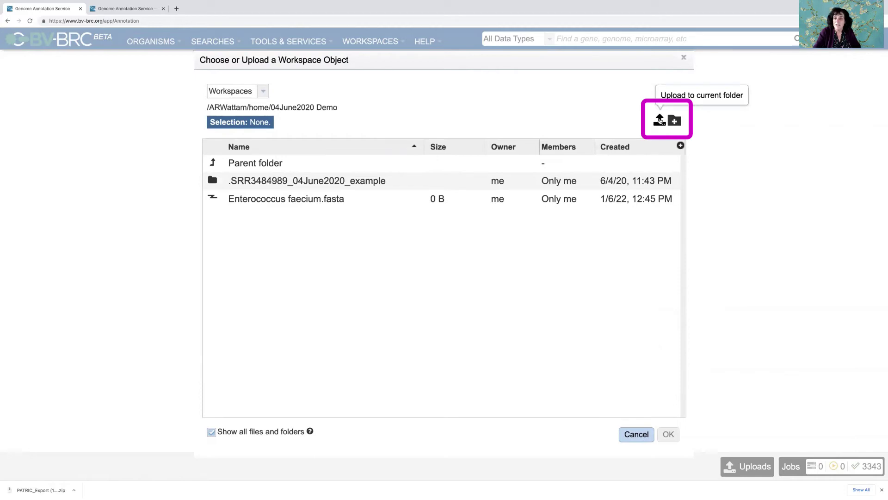
{"action": "left_click", "coordinate": [660, 120]}
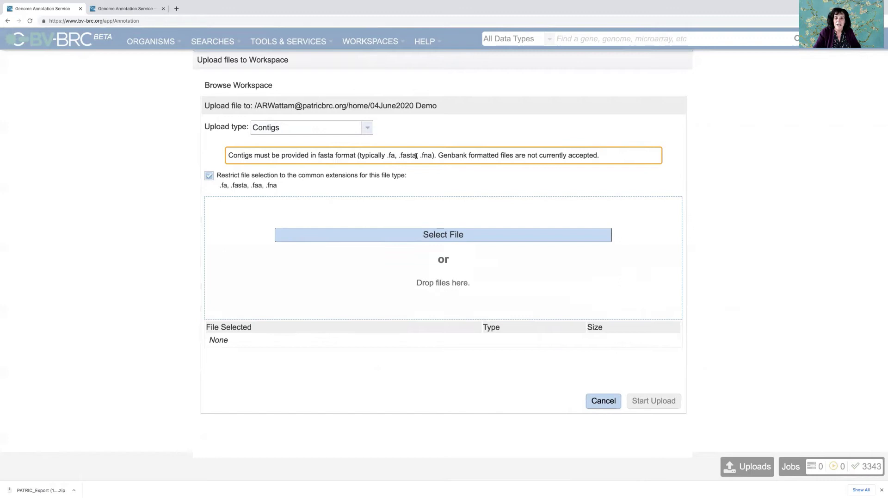
- Upload the local contig file 1352.11354.fna to the workspace
{"action": "left_click", "coordinate": [449, 235]}
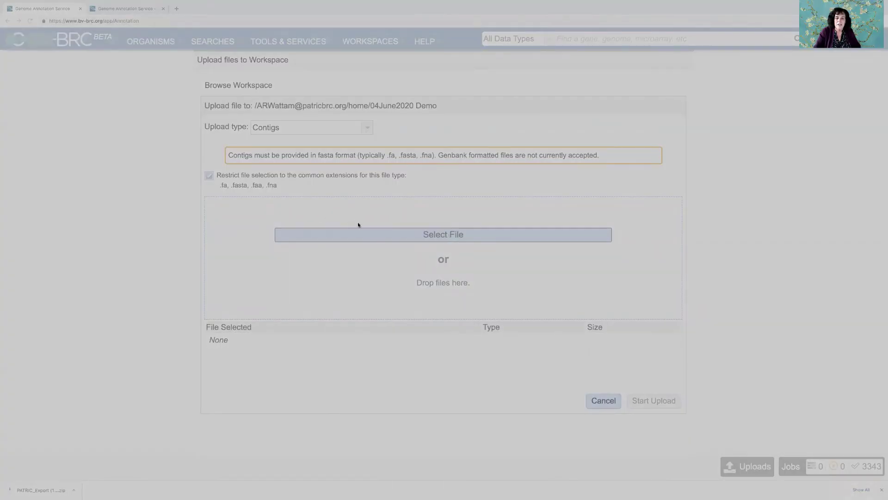
{"action": "left_click", "coordinate": [598, 317]}
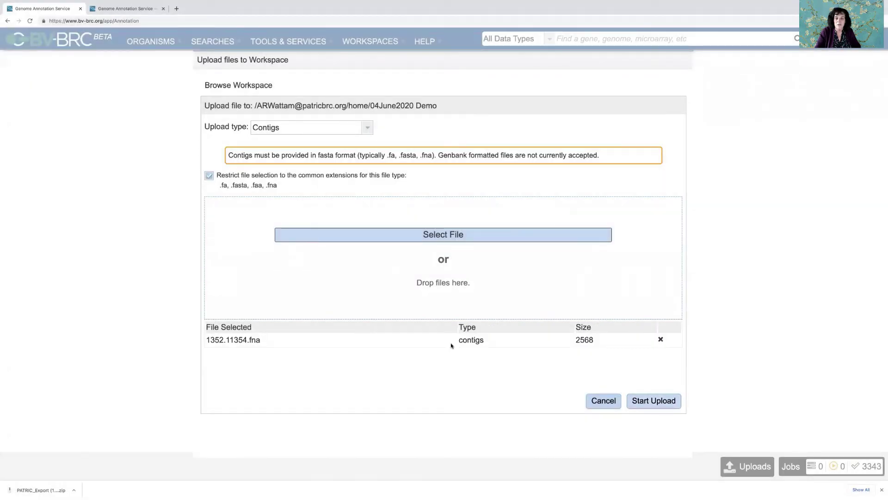
{"action": "left_click", "coordinate": [654, 402]}
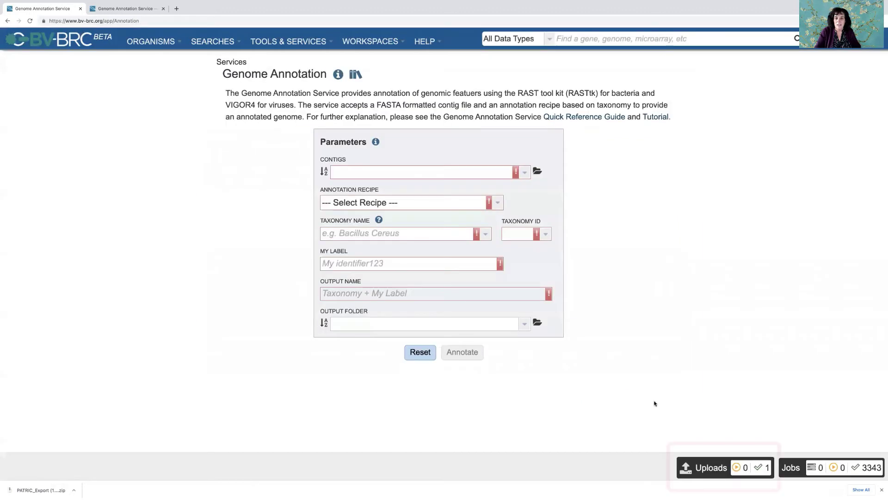
- Check the finished upload and select 1352.11354.fna as the Contigs file
{"action": "left_click", "coordinate": [706, 469]}
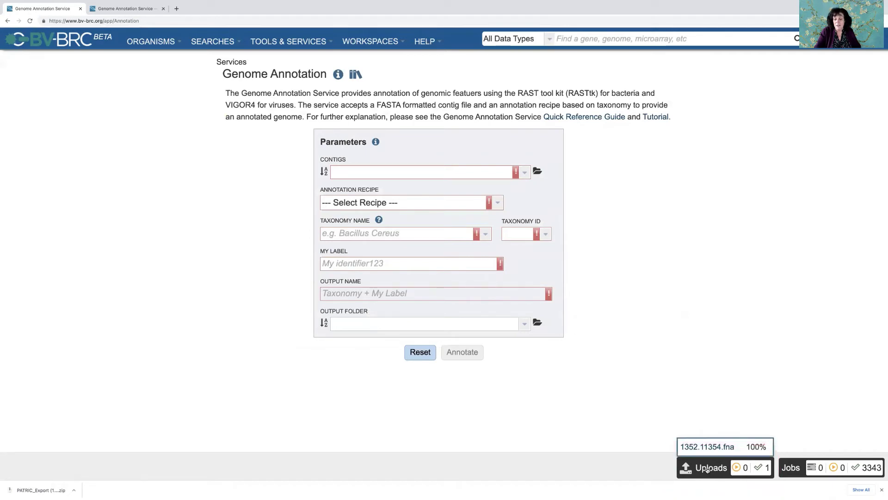
{"action": "left_click", "coordinate": [522, 175]}
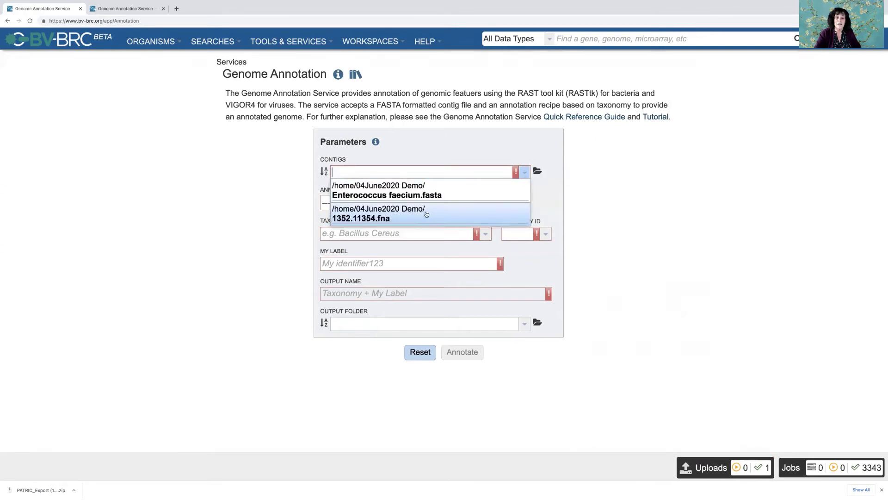
{"action": "left_click", "coordinate": [375, 219]}
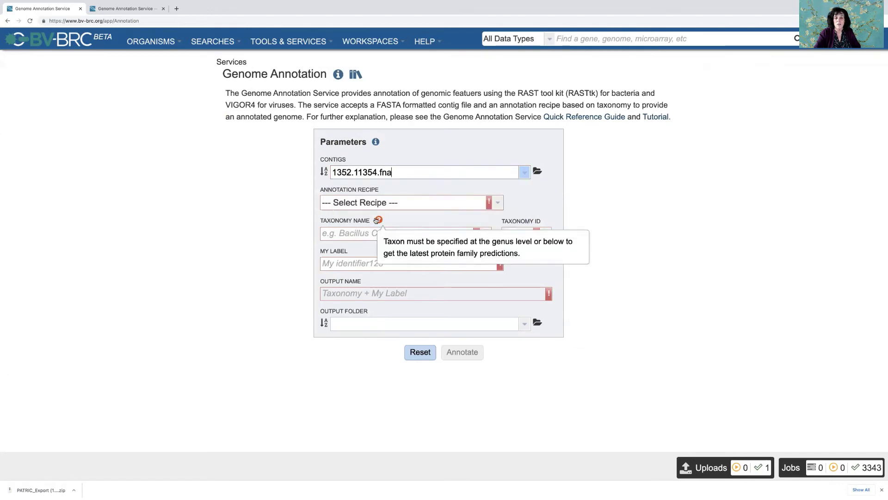
- Choose Bacteria / Archaea as the annotation recipe
{"action": "left_click", "coordinate": [498, 203]}
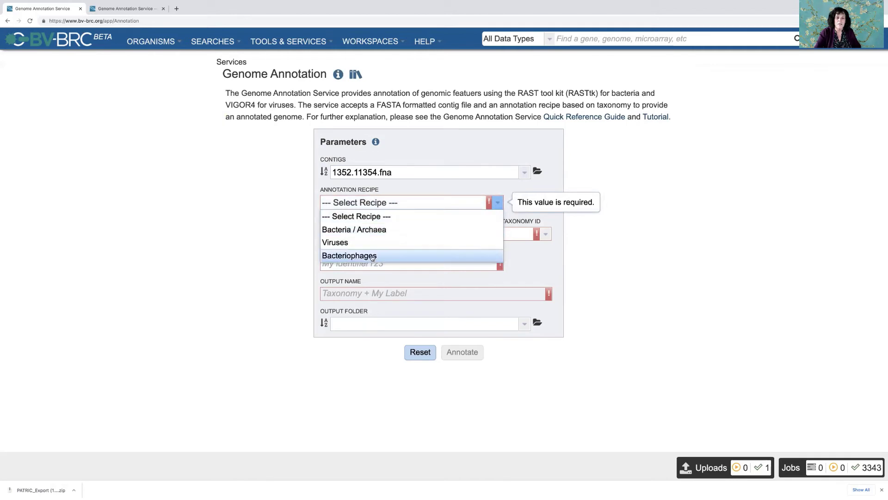
{"action": "left_click", "coordinate": [381, 231]}
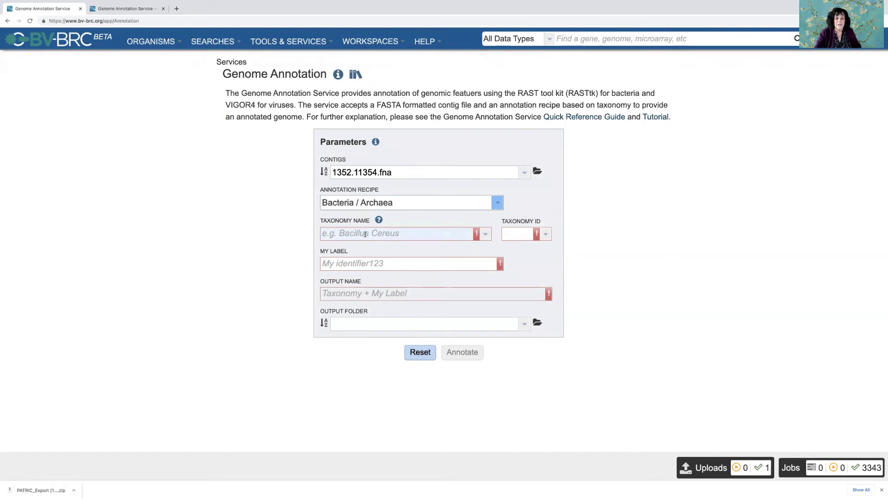
{"action": "left_click", "coordinate": [366, 234]}
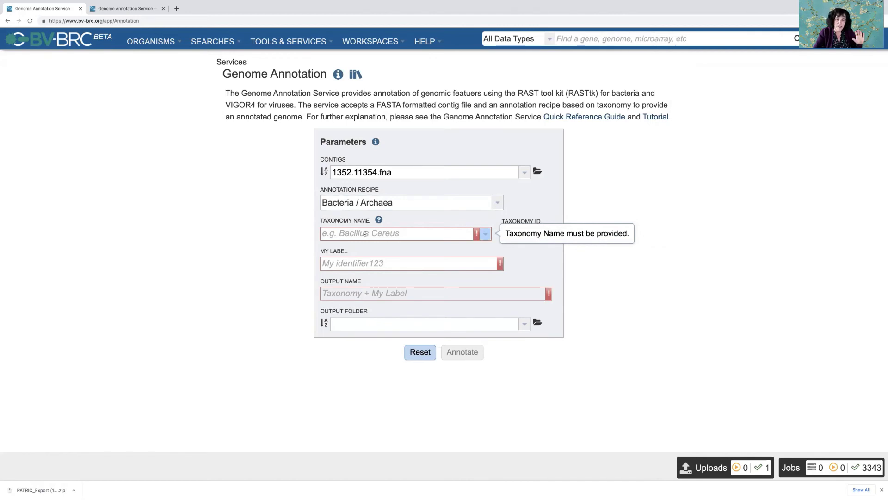
- Set the taxonomy to Enterococcus faecium (ID 1352) and the job label to 'test'
{"action": "type", "text": "E"}
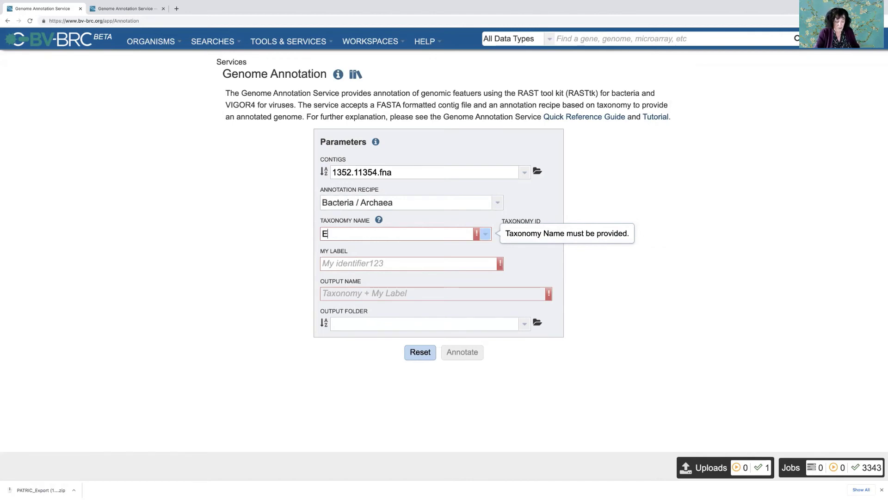
{"action": "type", "text": "nter"}
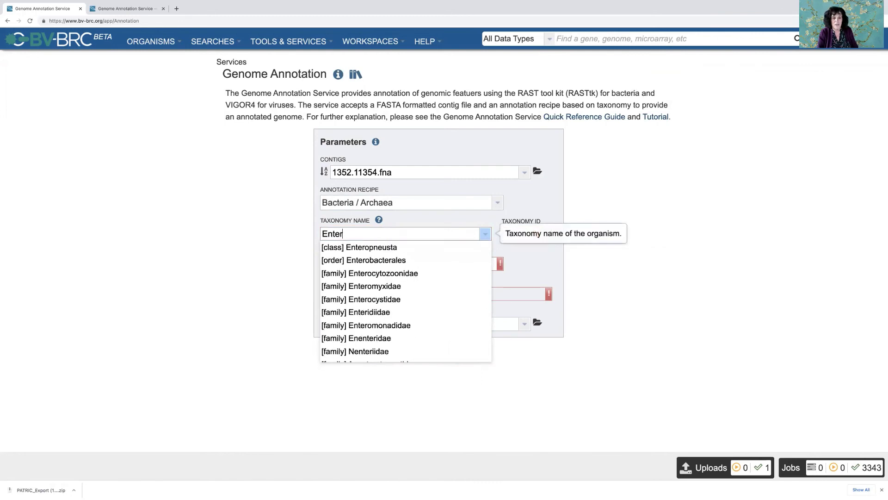
{"action": "type", "text": "ococcus"}
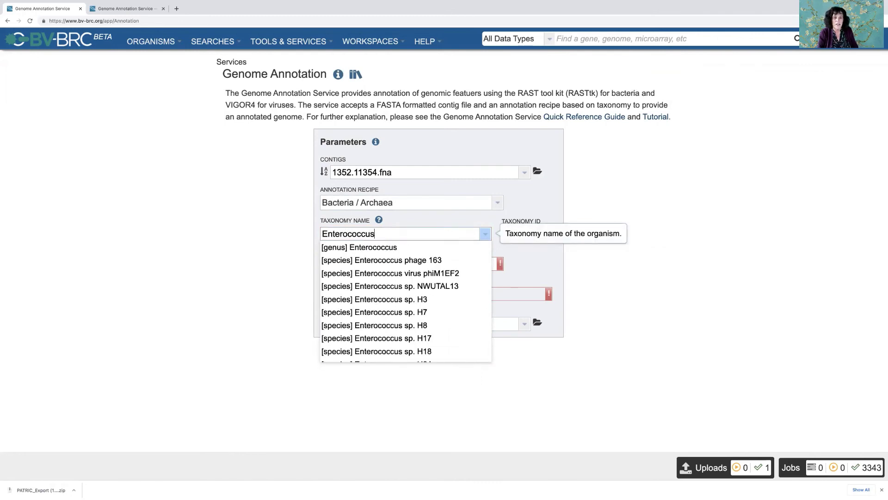
{"action": "type", "text": " fae"}
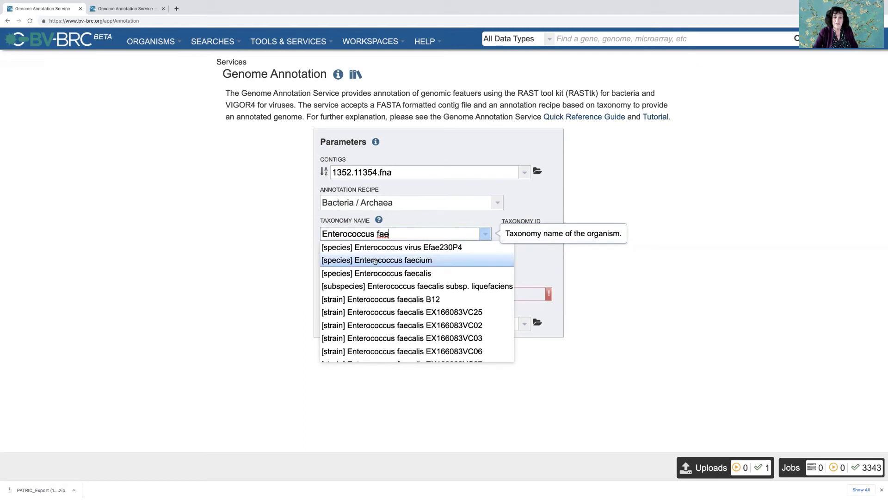
{"action": "left_click", "coordinate": [373, 261]}
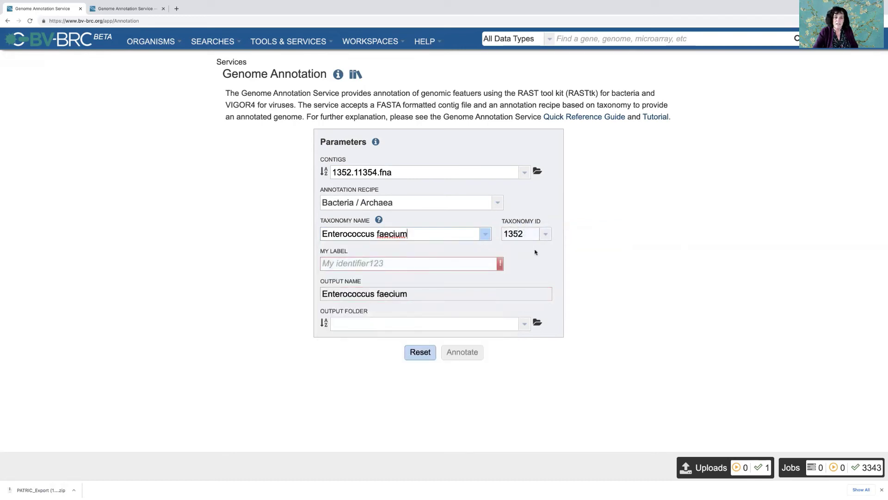
{"action": "left_click", "coordinate": [343, 262]}
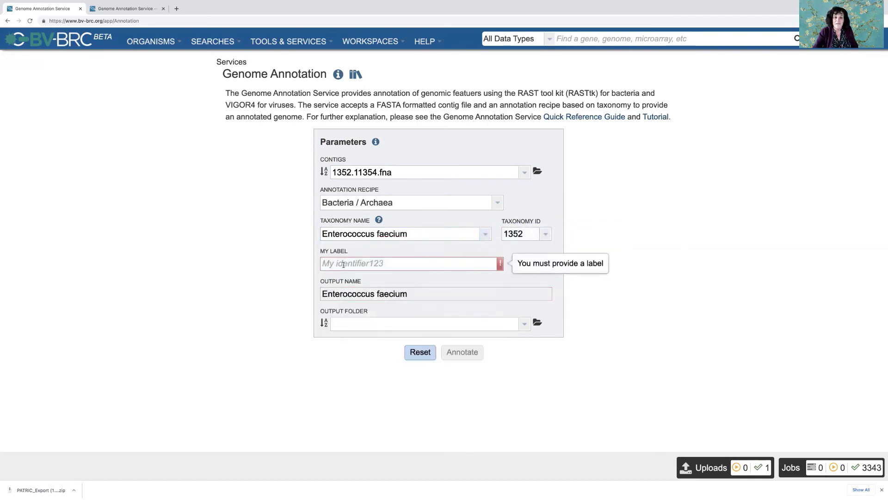
{"action": "type", "text": "test"}
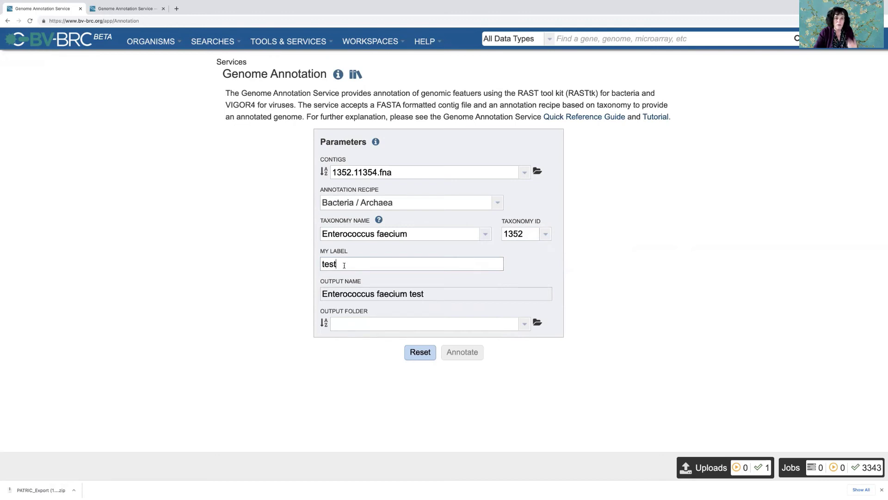
{"action": "left_click", "coordinate": [354, 324]}
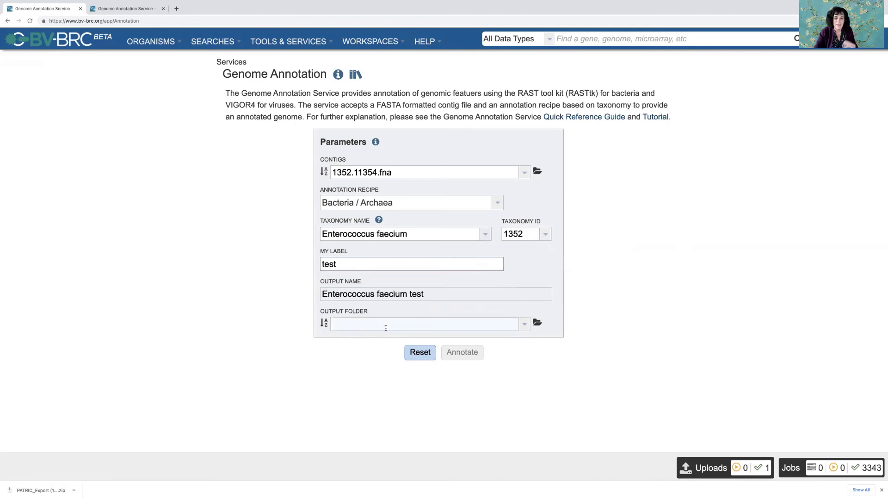
- Set the output folder to Test folder by typing 'Tes' and picking it
{"action": "left_click", "coordinate": [635, 307]}
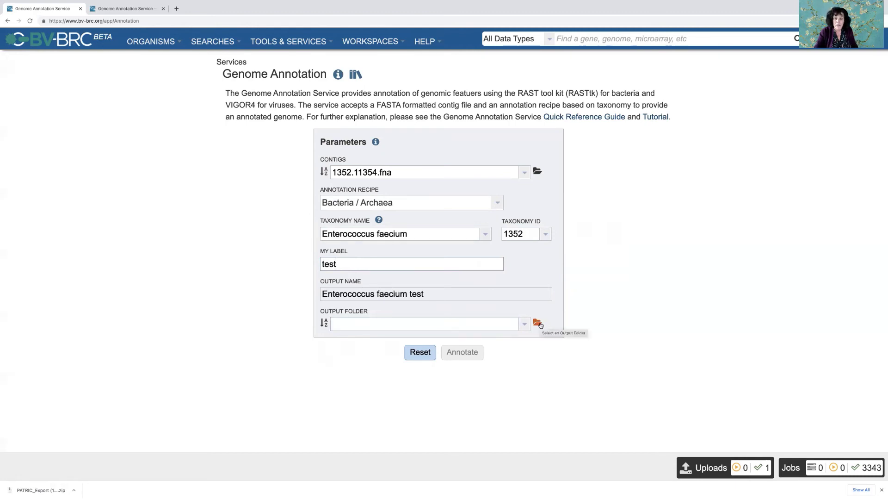
{"action": "left_click", "coordinate": [488, 327]}
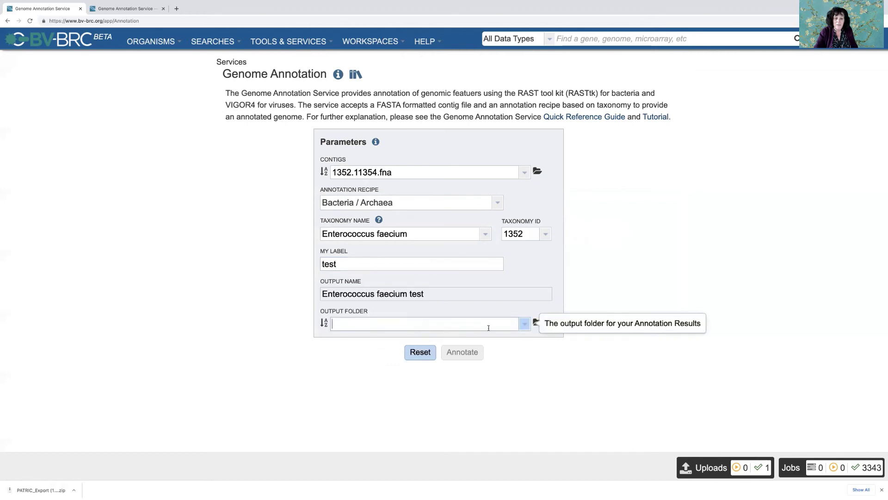
{"action": "left_click", "coordinate": [523, 325]}
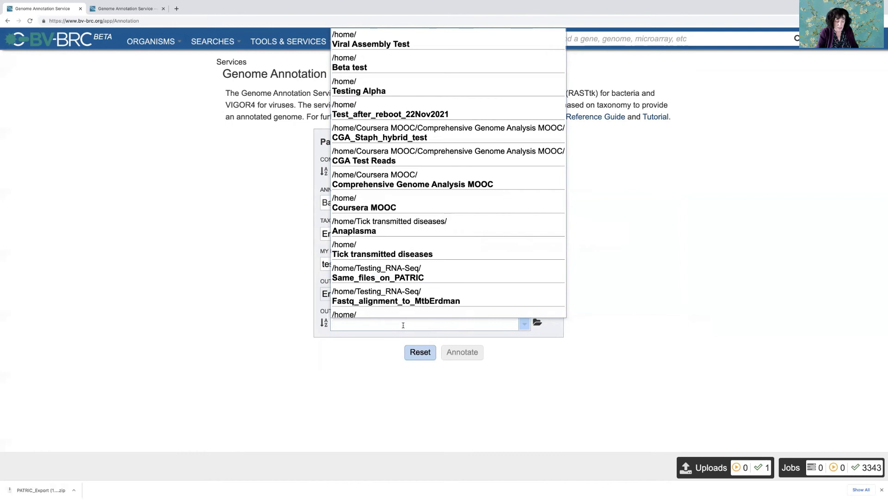
{"action": "type", "text": "Test"}
{"action": "left_click", "coordinate": [387, 312]}
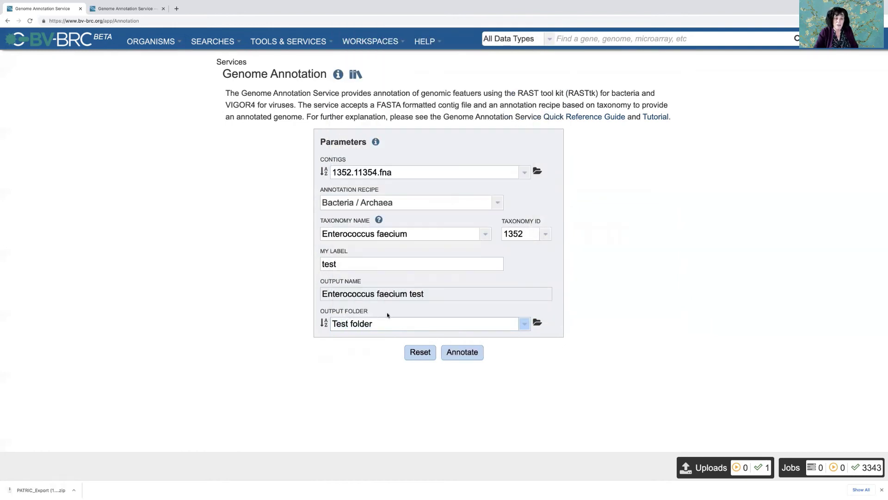
- Browse the workspace folders, dismiss the new-folder prompt and cancel without changes
{"action": "left_click", "coordinate": [539, 323]}
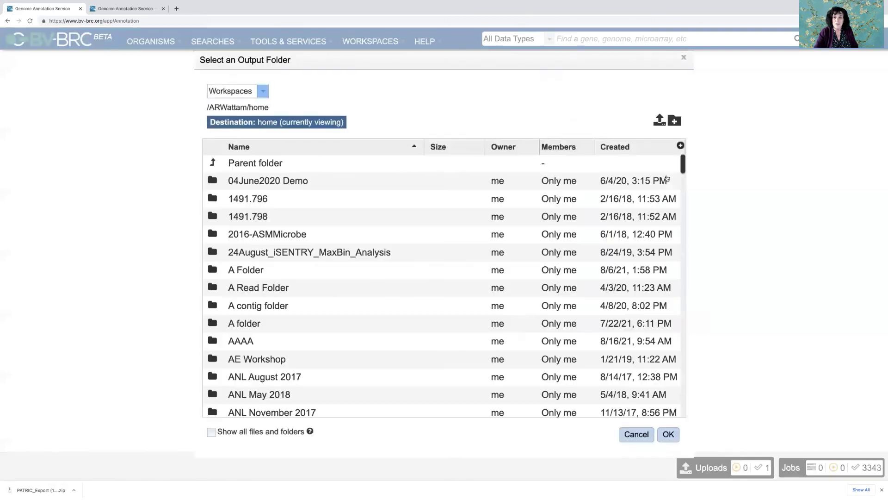
{"action": "left_click", "coordinate": [675, 121]}
{"action": "key", "text": "Escape"}
{"action": "left_click", "coordinate": [637, 435]}
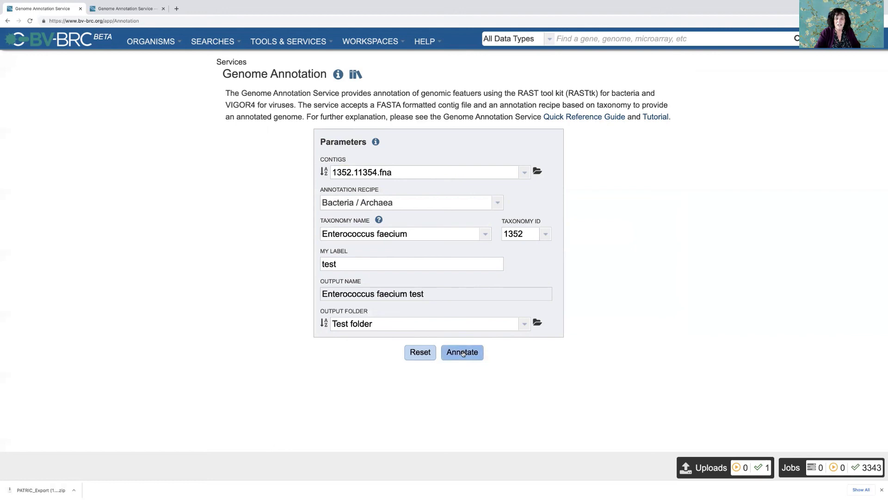
- Submit the Genome Annotation job with the Annotate button
{"action": "left_click", "coordinate": [463, 354]}
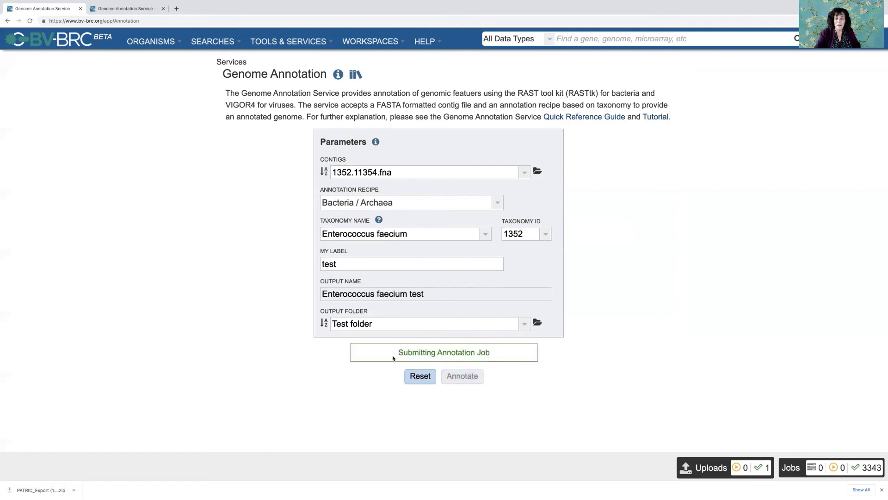